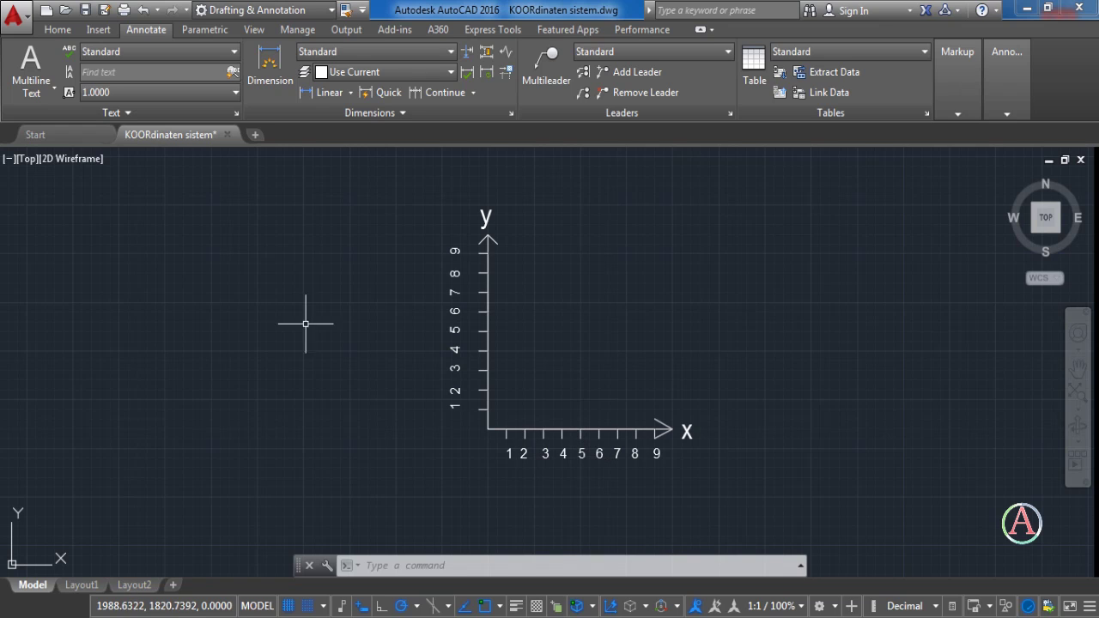
# Draw a line with the Line tool from point (2,5) to point (5,5)
pyautogui.click(58, 29)
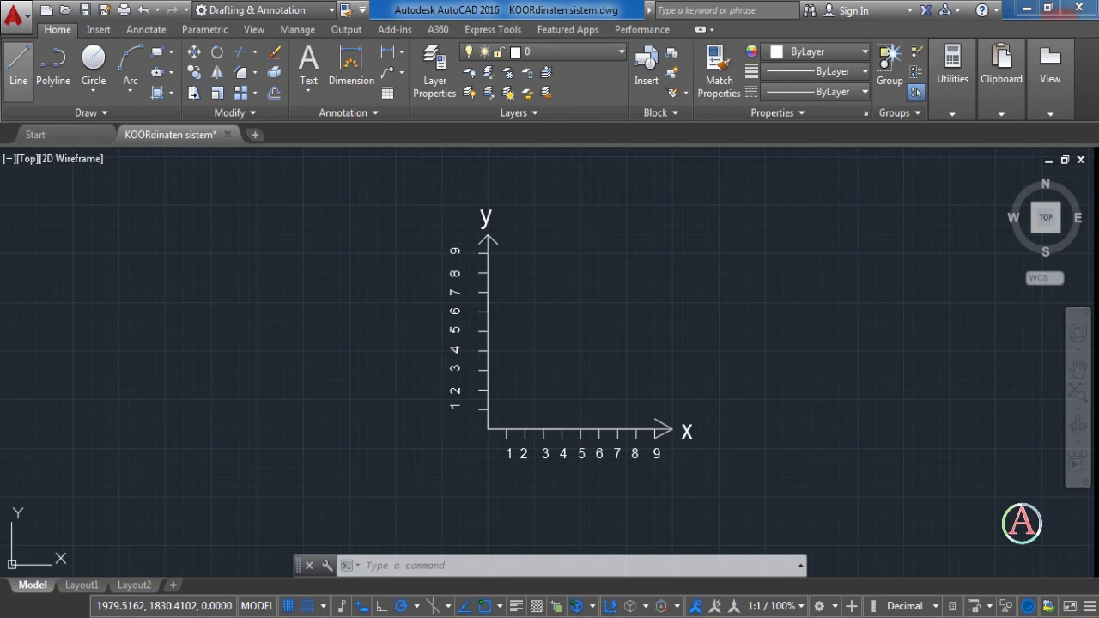
pyautogui.click(19, 69)
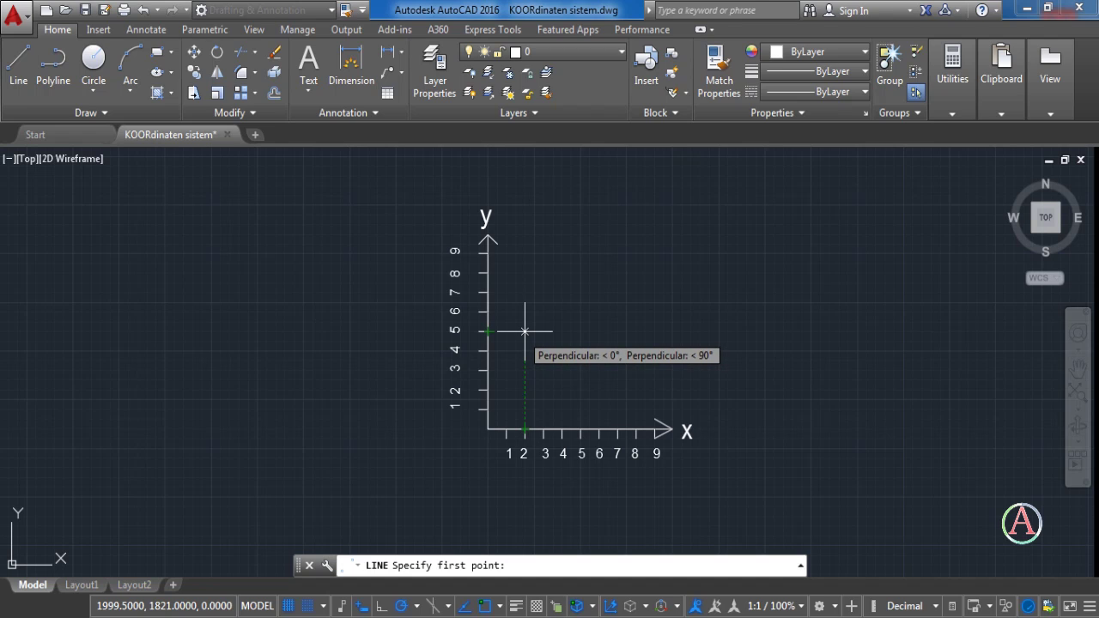
pyautogui.click(524, 330)
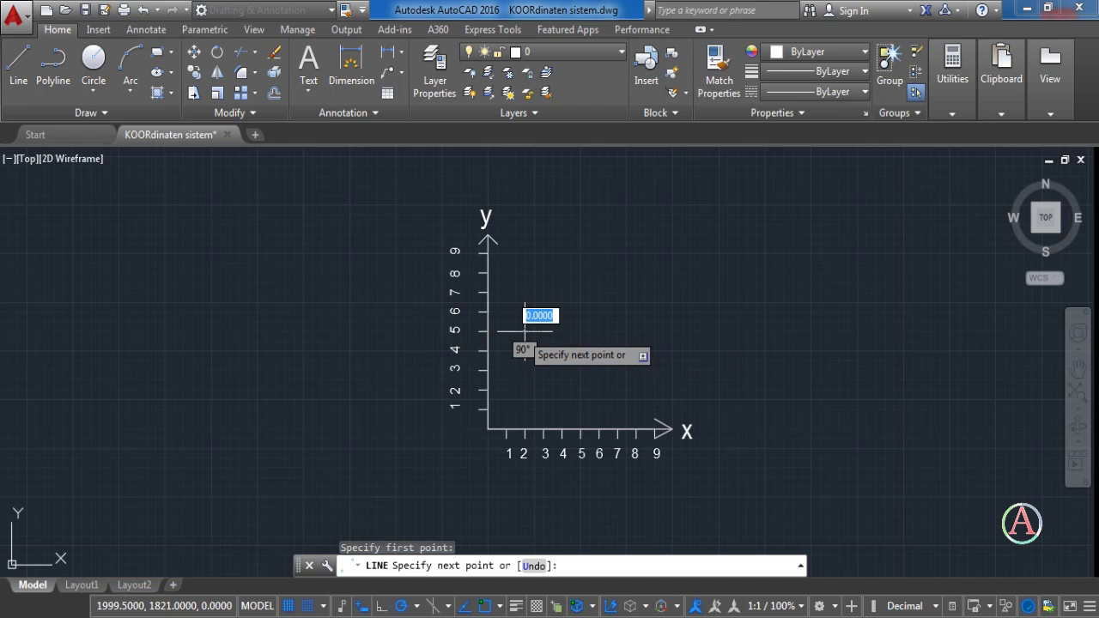
pyautogui.click(580, 330)
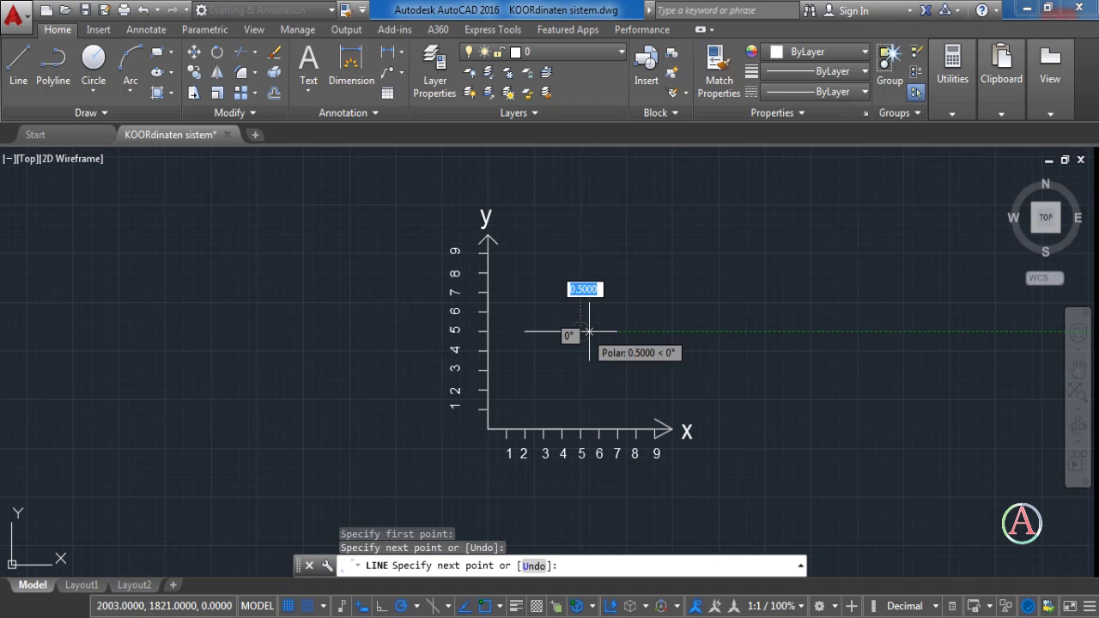
# End the LINE command, keeping the single segment from (2,5) to (5,5)
pyautogui.press('Return')
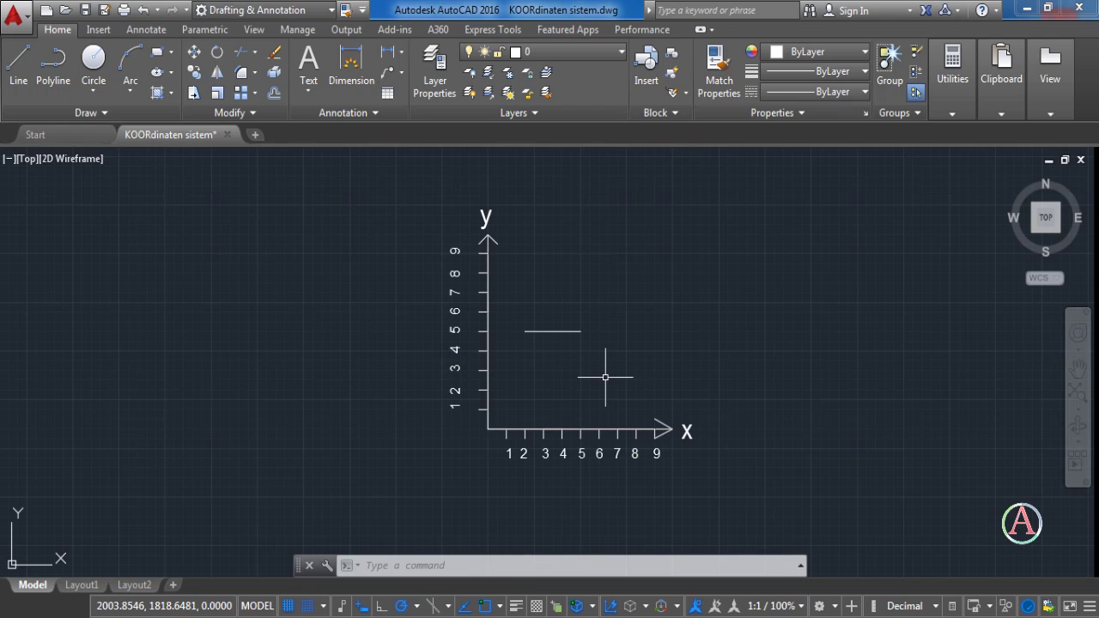
# Zoom out and back in to centre the view on the UCS origin icon
pyautogui.scroll(-10, 314, 318)
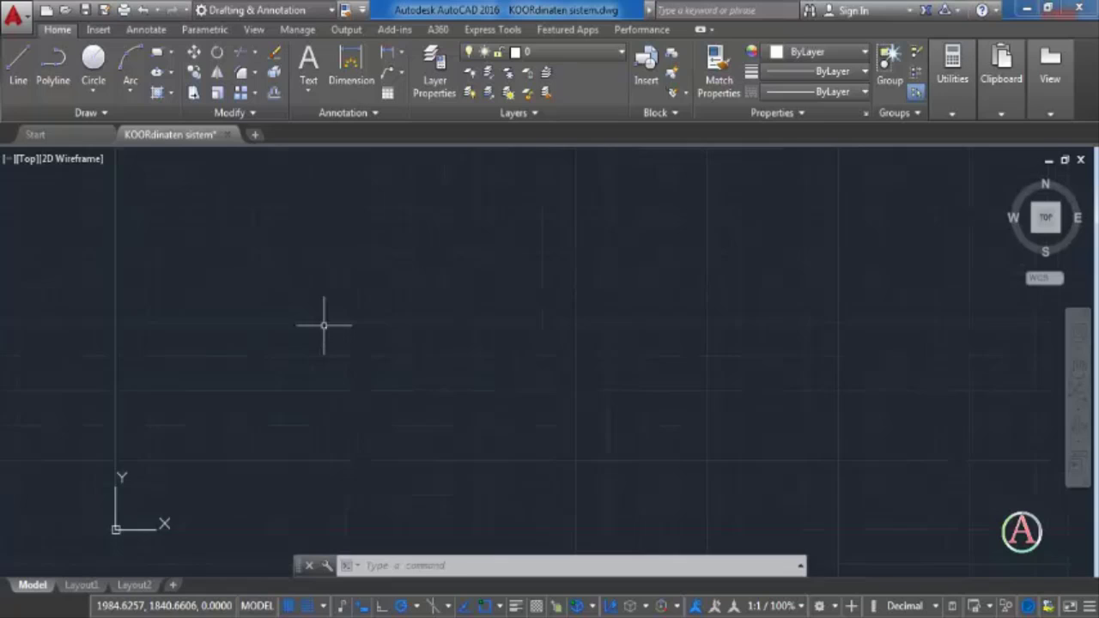
pyautogui.scroll(5, 199, 430)
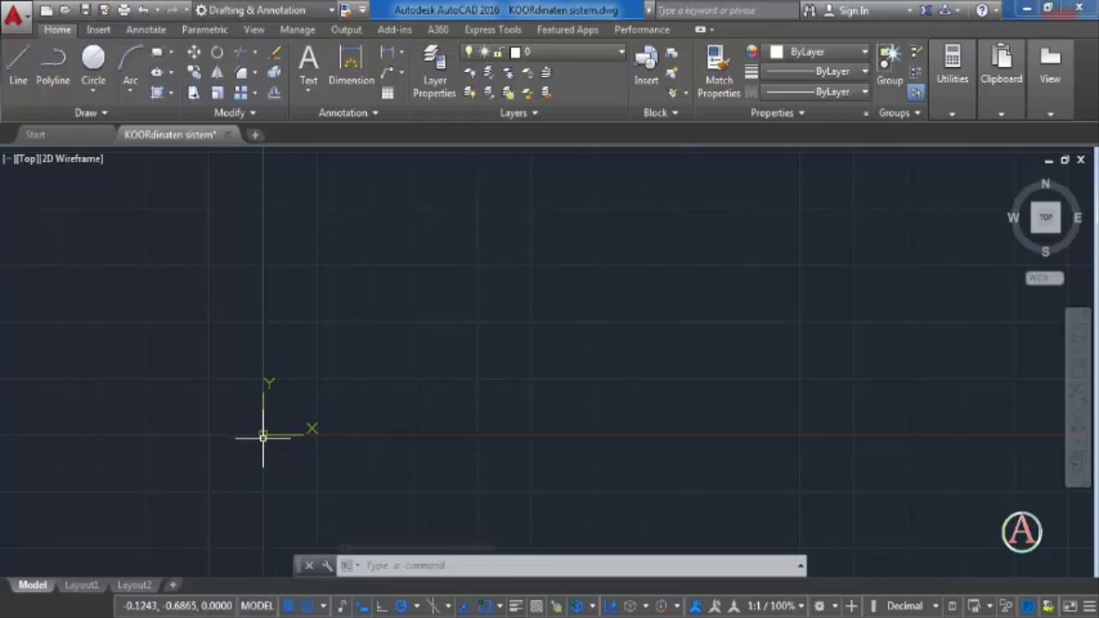
pyautogui.scroll(3, 260, 436)
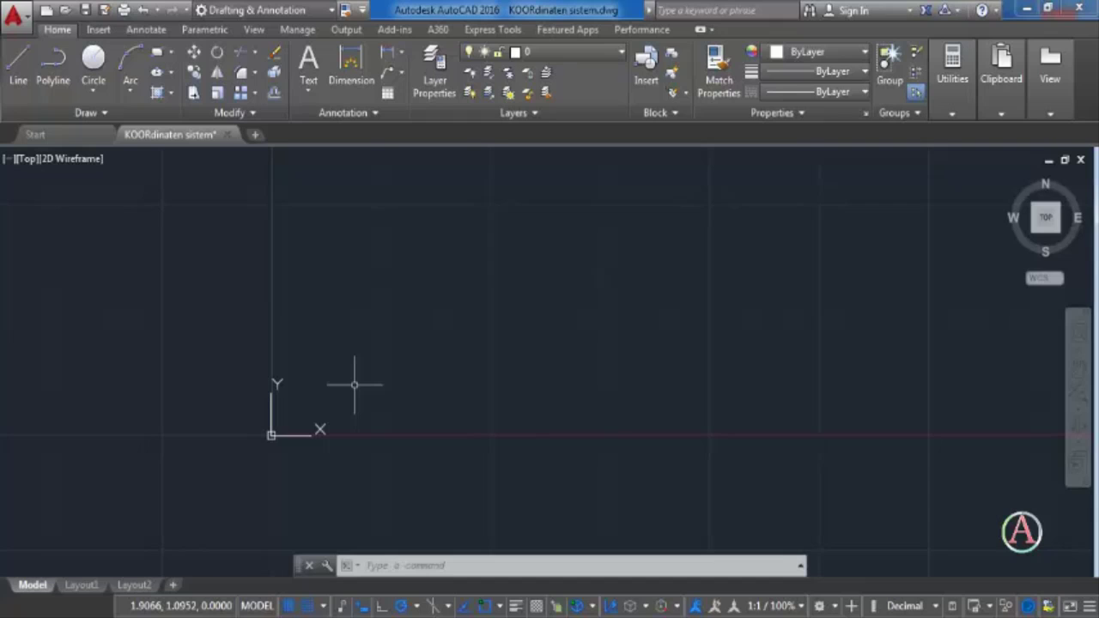
# Cancel a false start, then restart the LINE command (L) so it prompts for a first point
pyautogui.write('l')
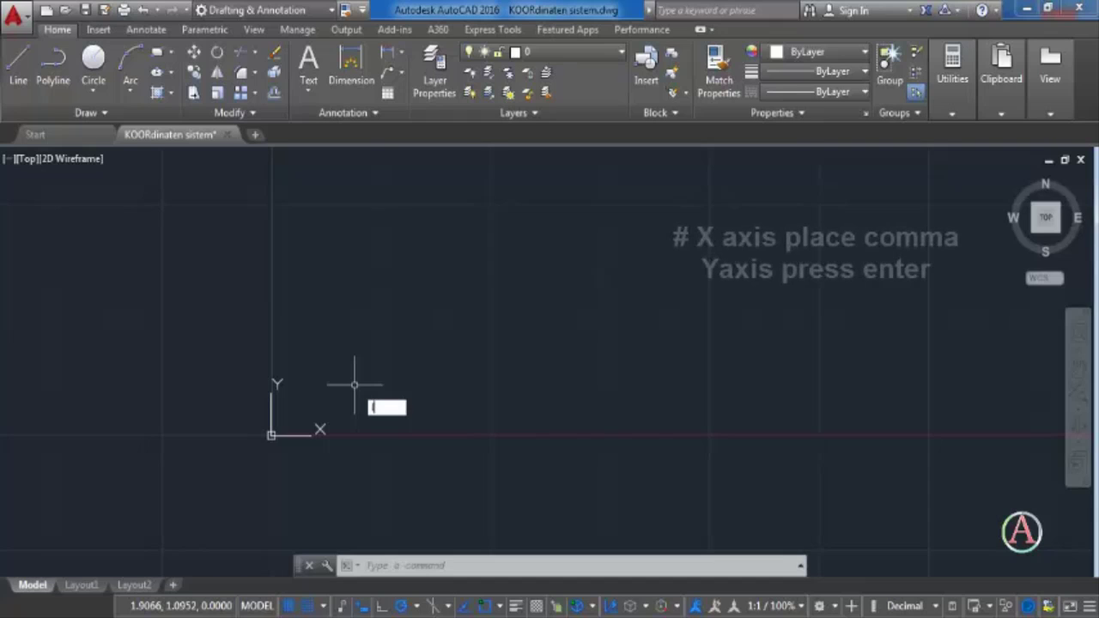
pyautogui.press('Return')
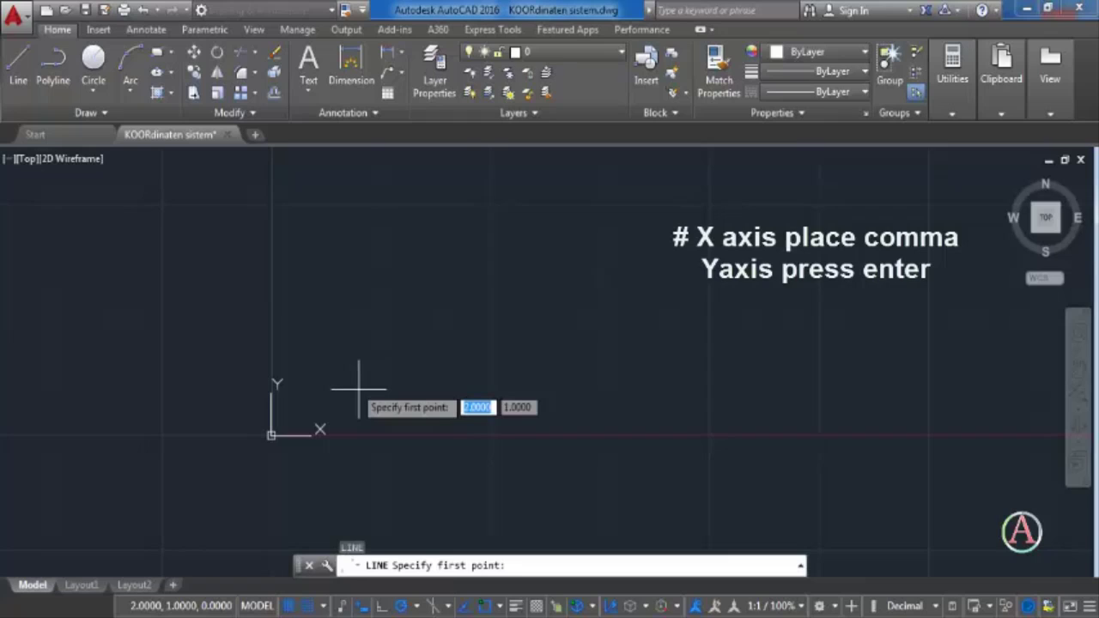
pyautogui.write('#')
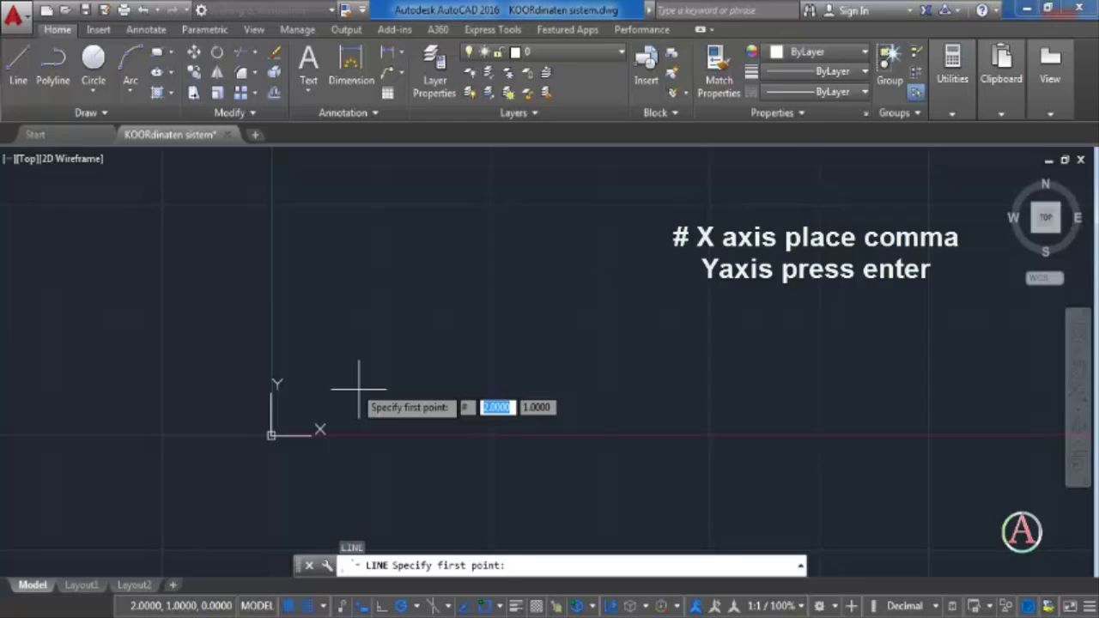
pyautogui.write('X,Y')
pyautogui.press('BackSpace')
pyautogui.press('BackSpace')
pyautogui.press('Escape')
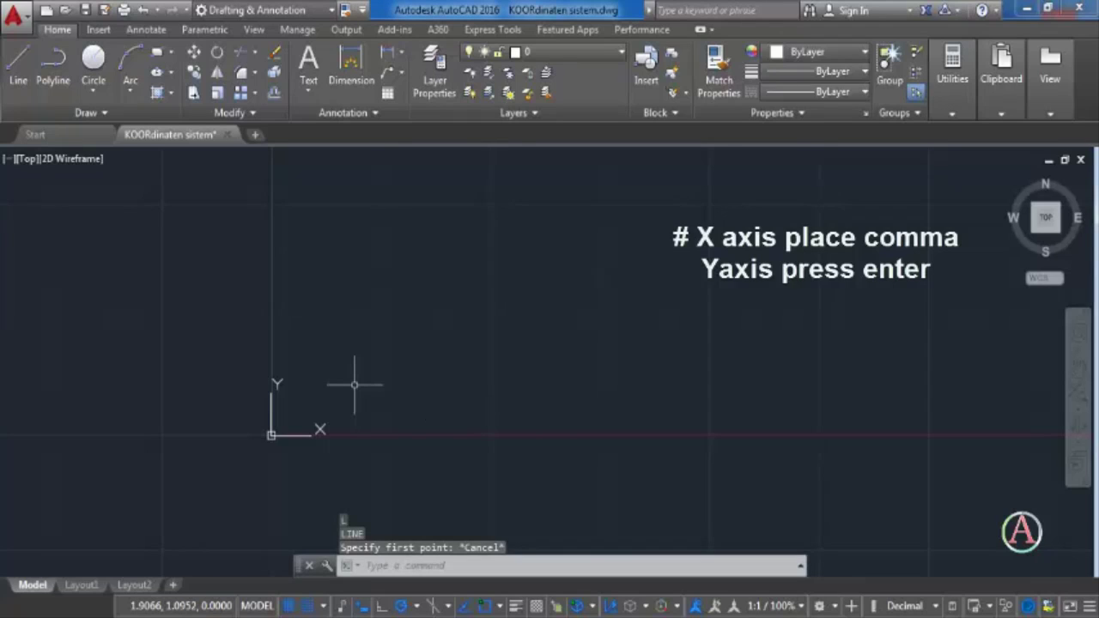
pyautogui.write('L')
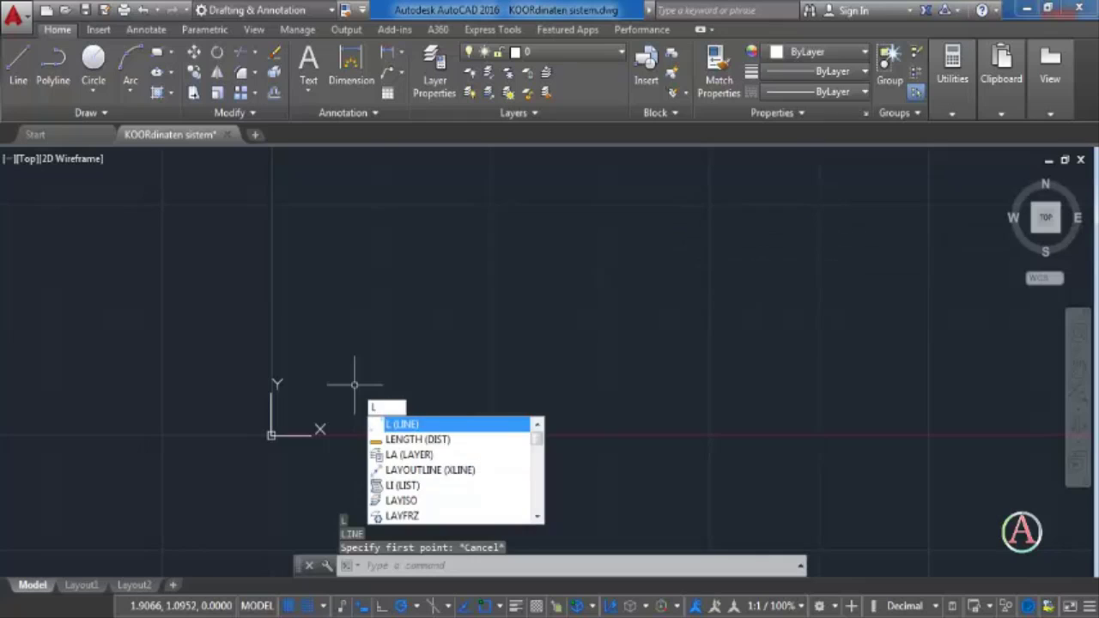
pyautogui.press('Return')
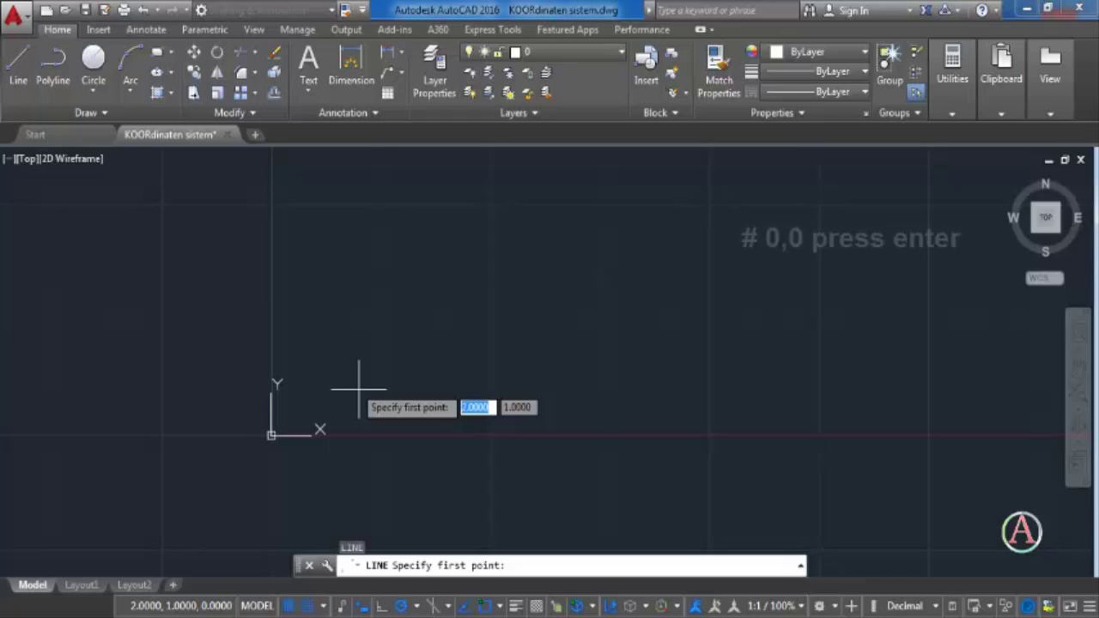
# Start the line at #0,0 and draw the left edge up to #0,10
pyautogui.write('#0,0')
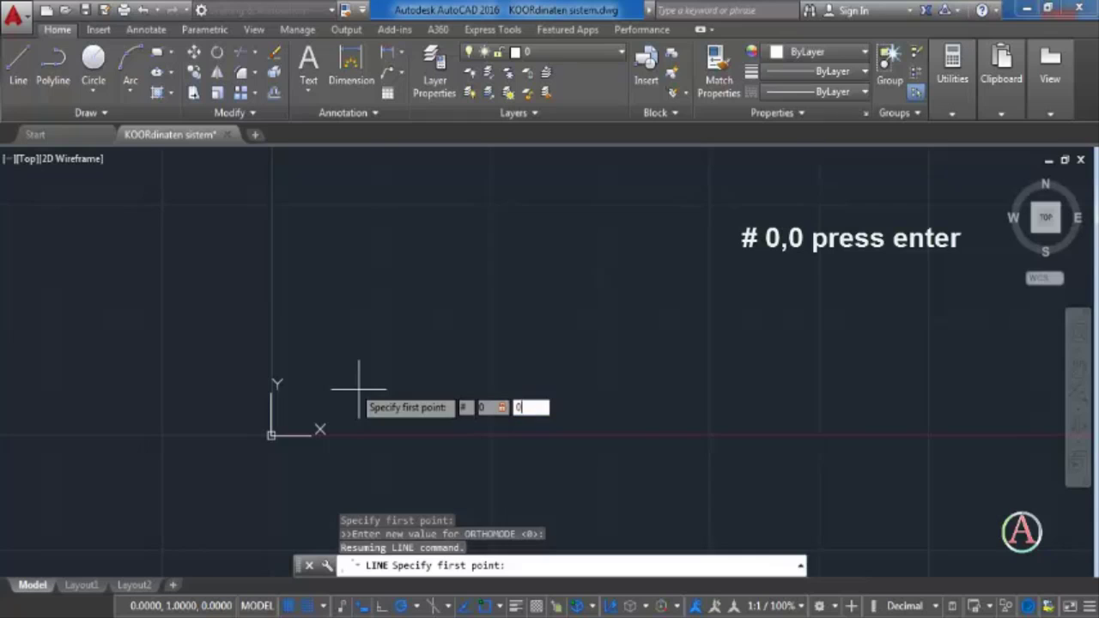
pyautogui.press('Return')
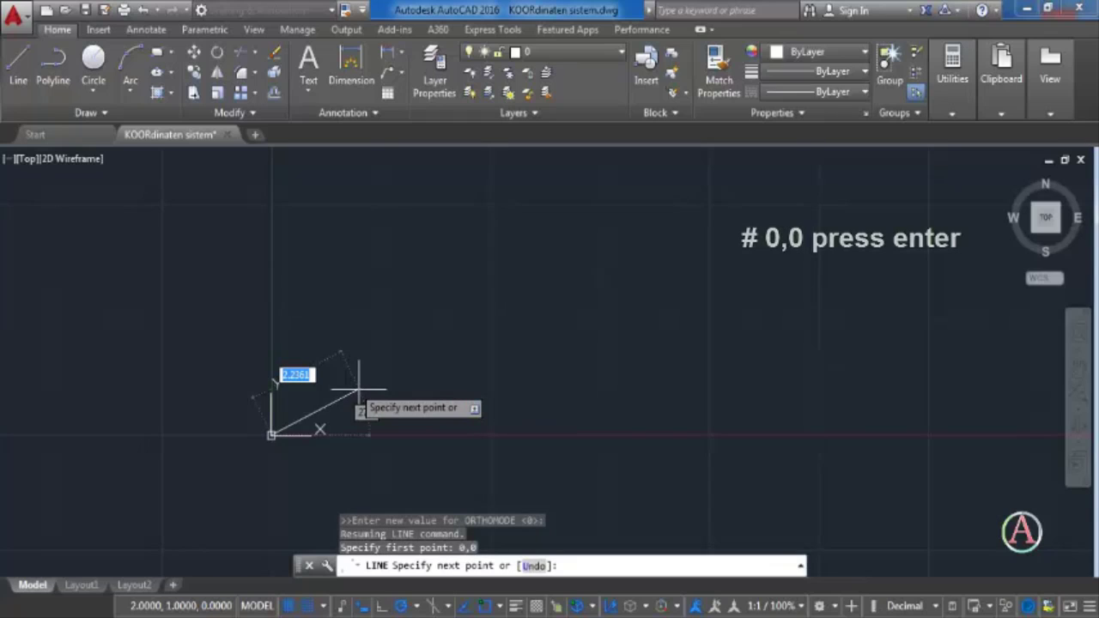
pyautogui.write('#')
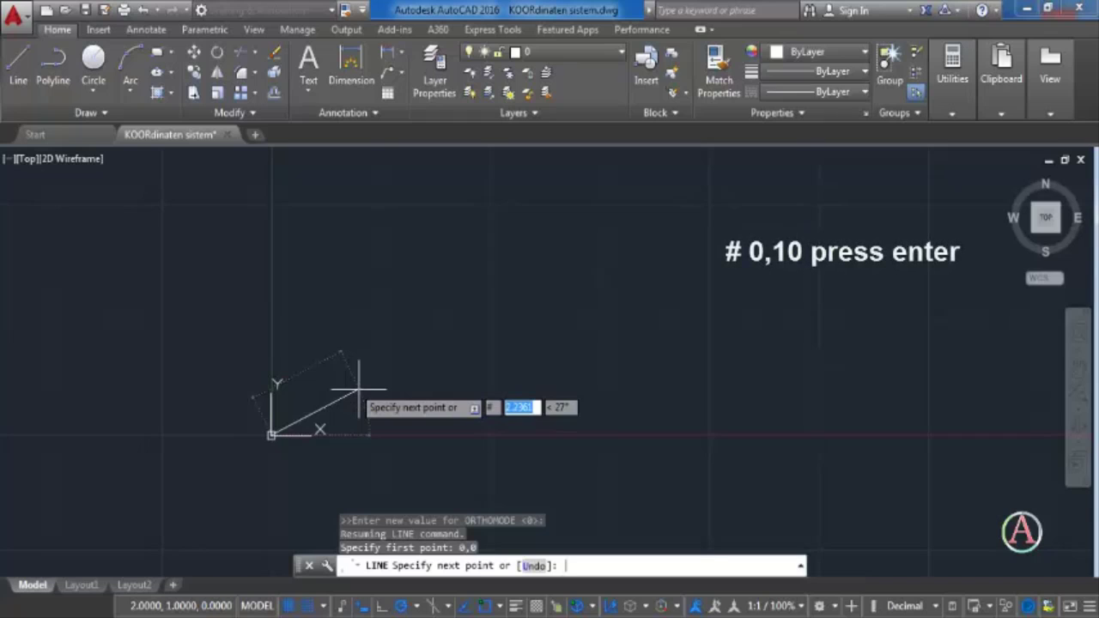
pyautogui.write('0')
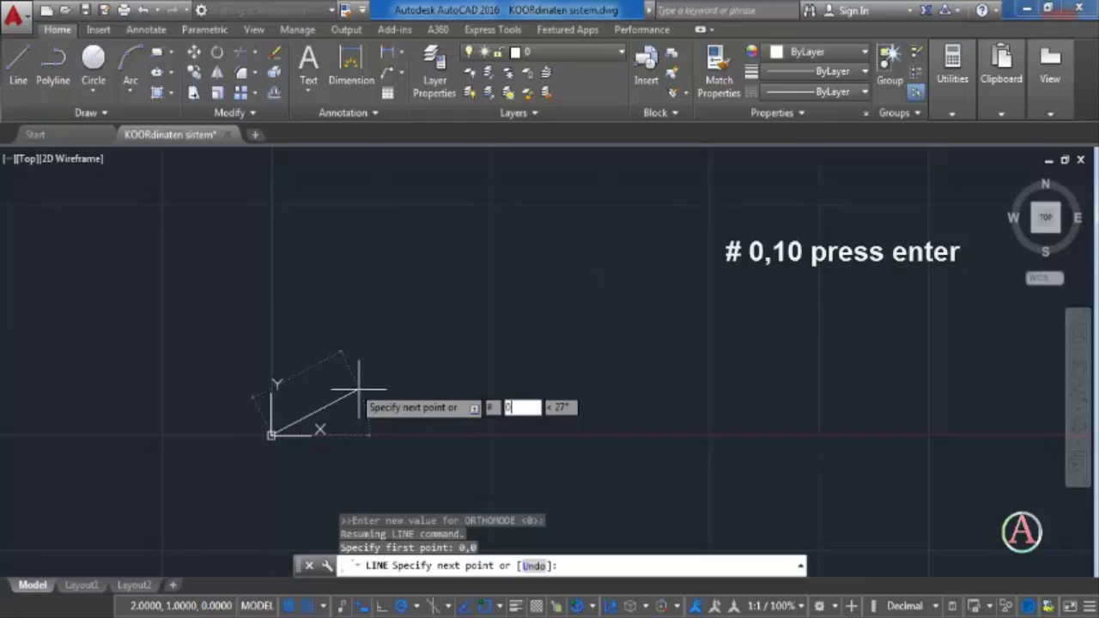
pyautogui.write(',')
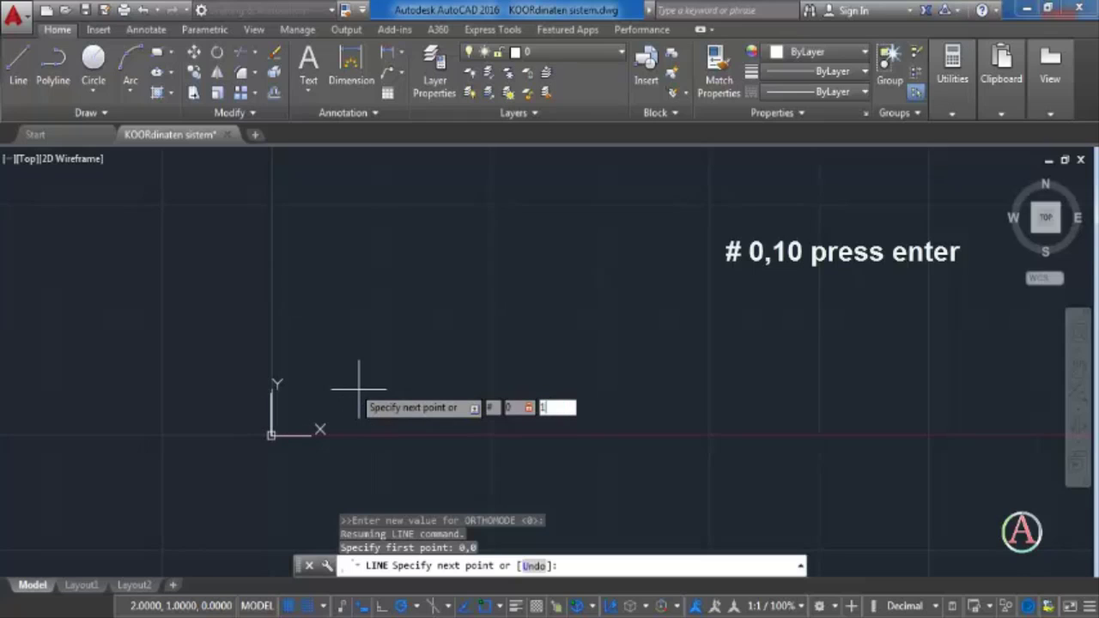
pyautogui.write('10')
pyautogui.press('Return')
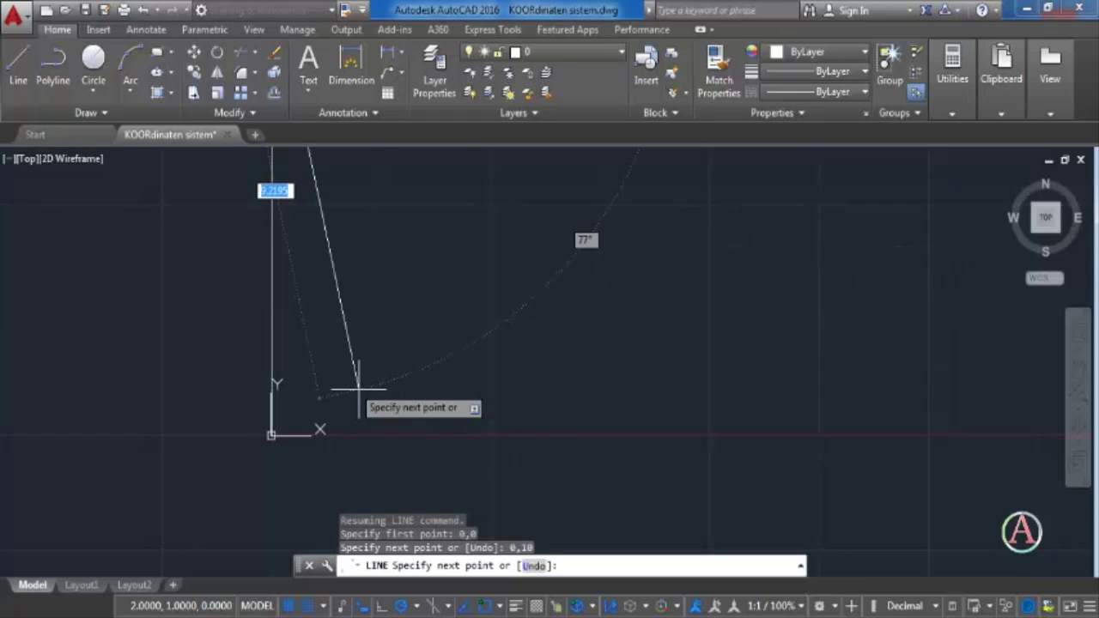
pyautogui.scroll(-3, 358, 389)
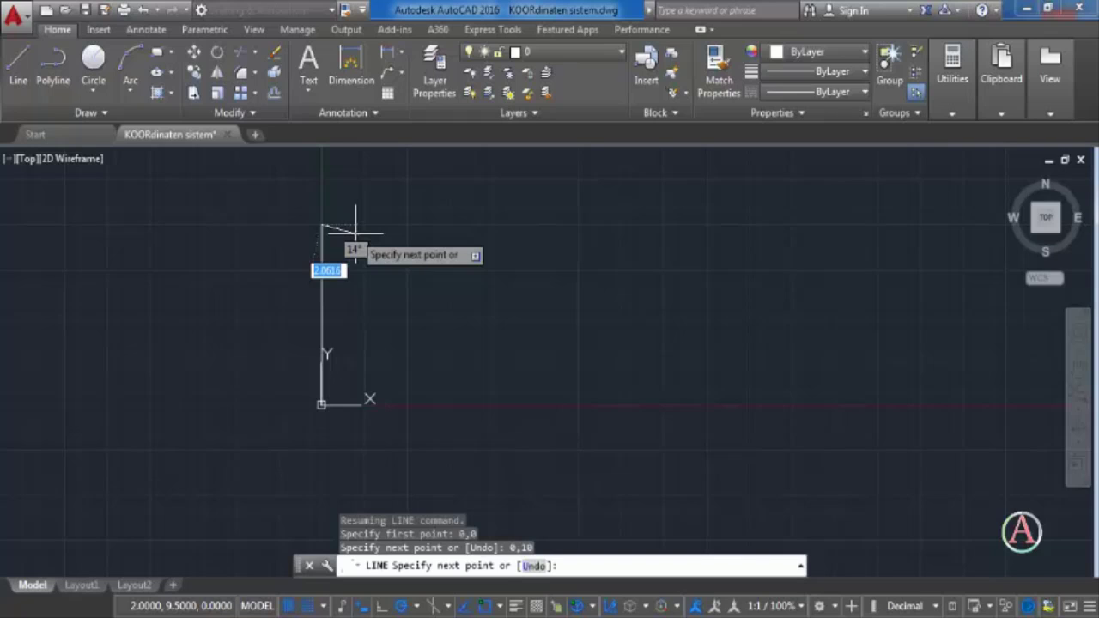
# Draw the top edge to #5,10 and toggle Ortho mode with F8
pyautogui.write('#')
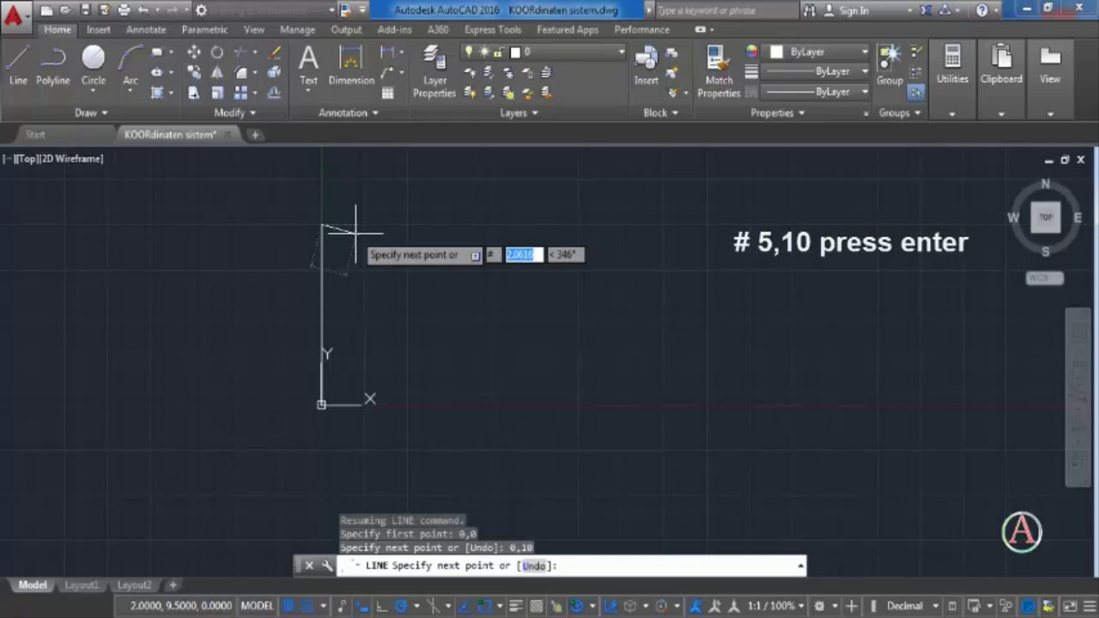
pyautogui.write('5,')
pyautogui.write('10')
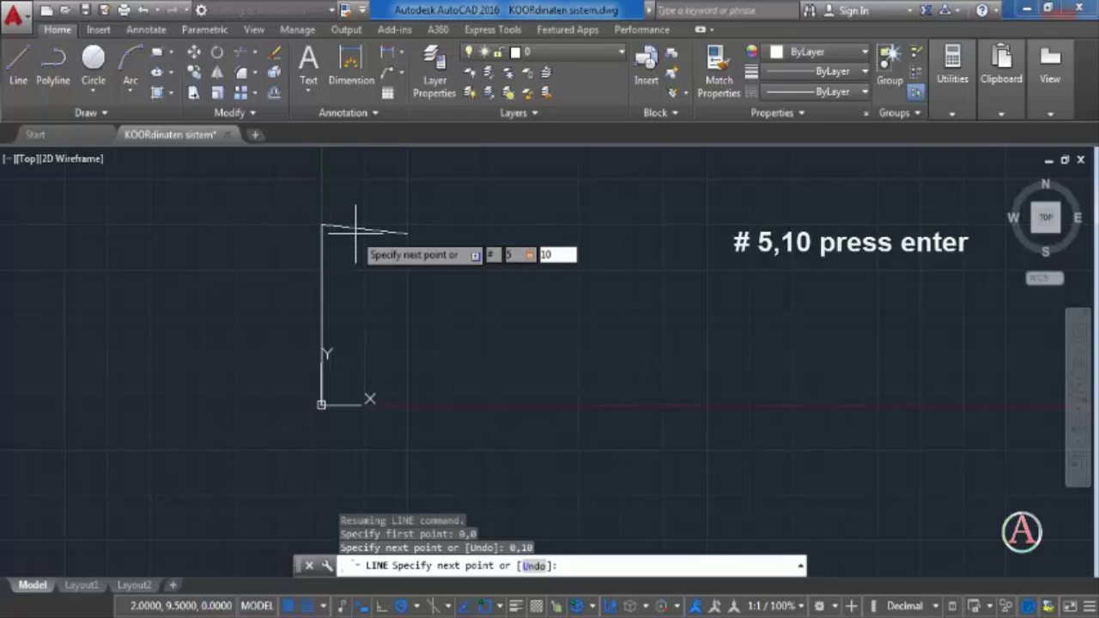
pyautogui.press('Return')
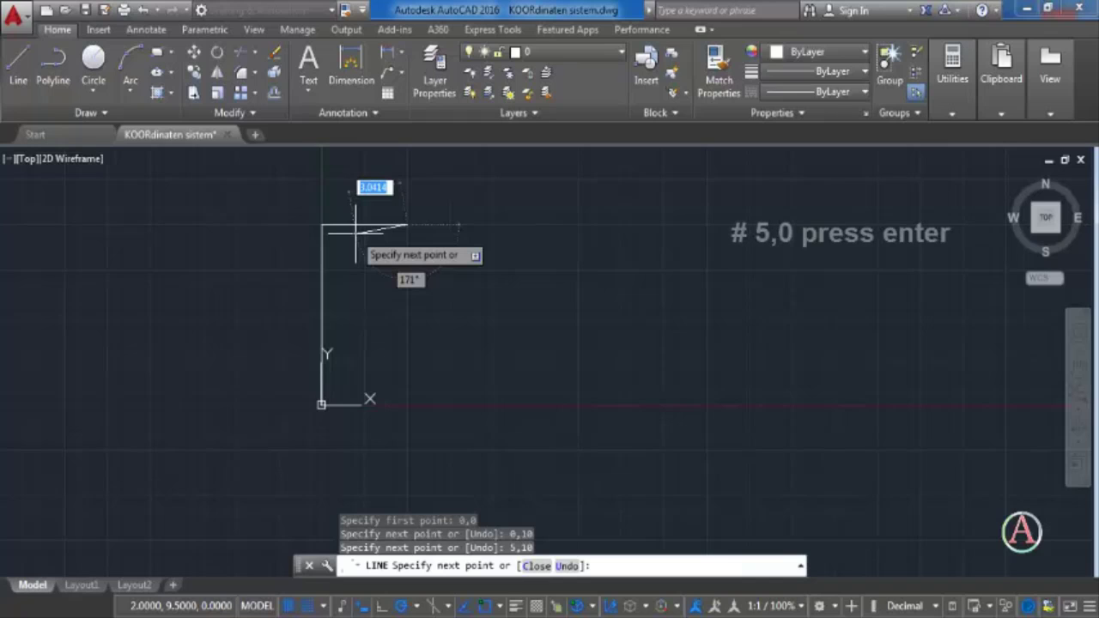
pyautogui.press('F8')
# Draw the right edge to #5,0 and the bottom edge back to #0,0, then exit LINE
pyautogui.write('#')
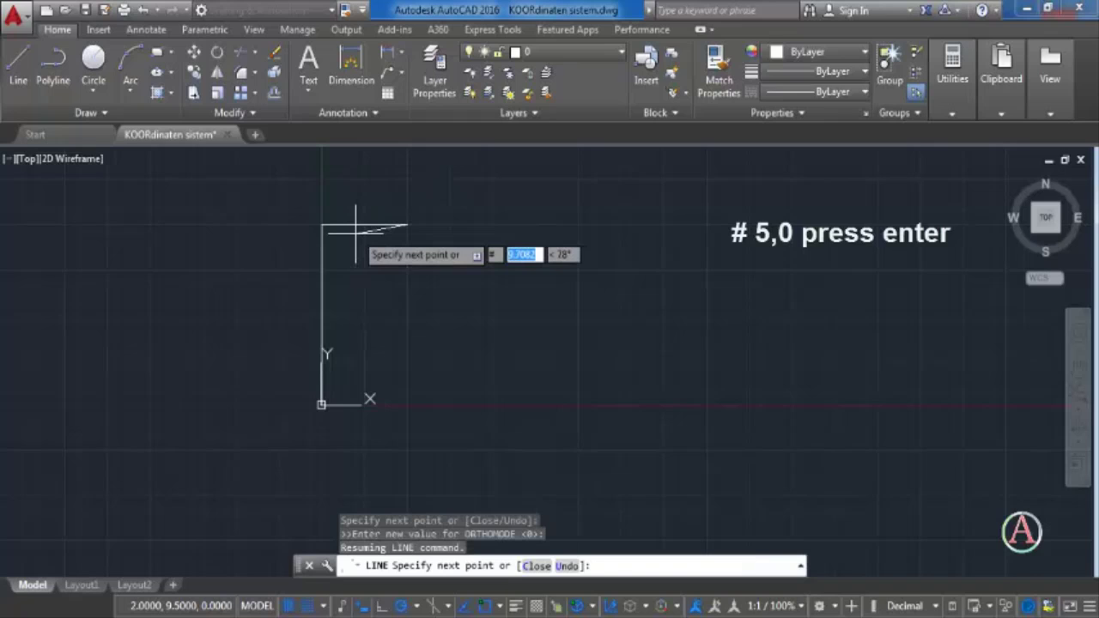
pyautogui.write('5,0')
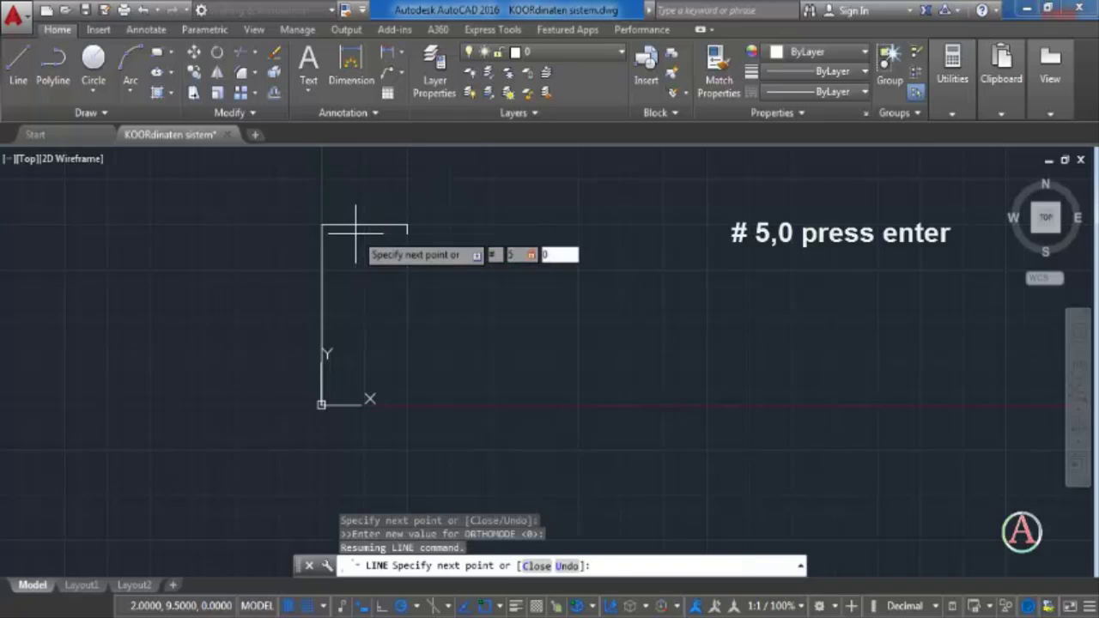
pyautogui.press('Return')
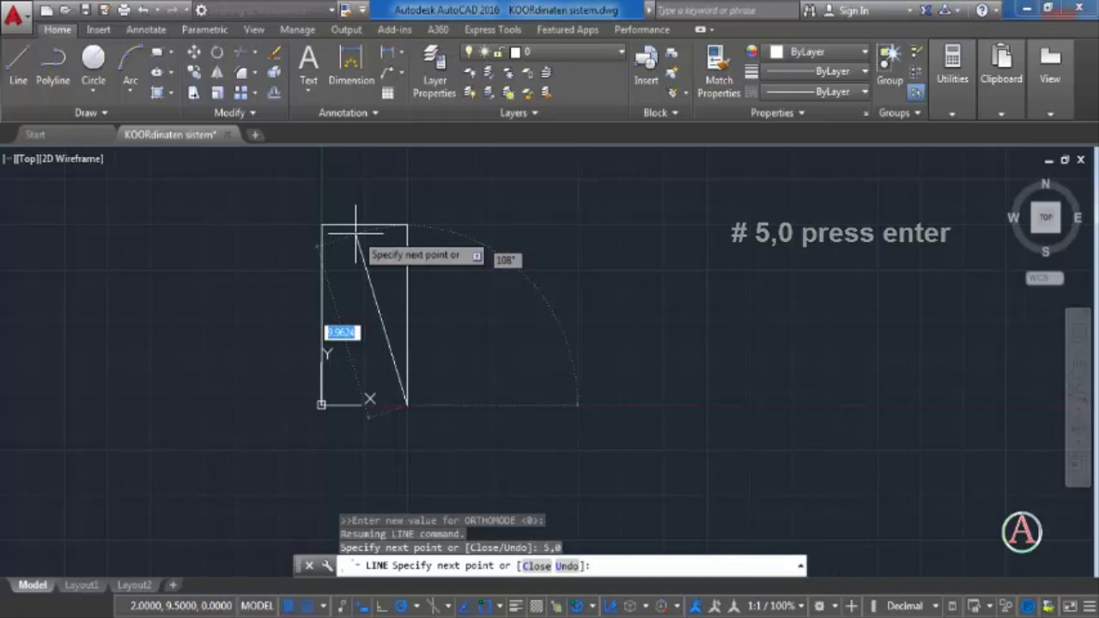
pyautogui.write('#0')
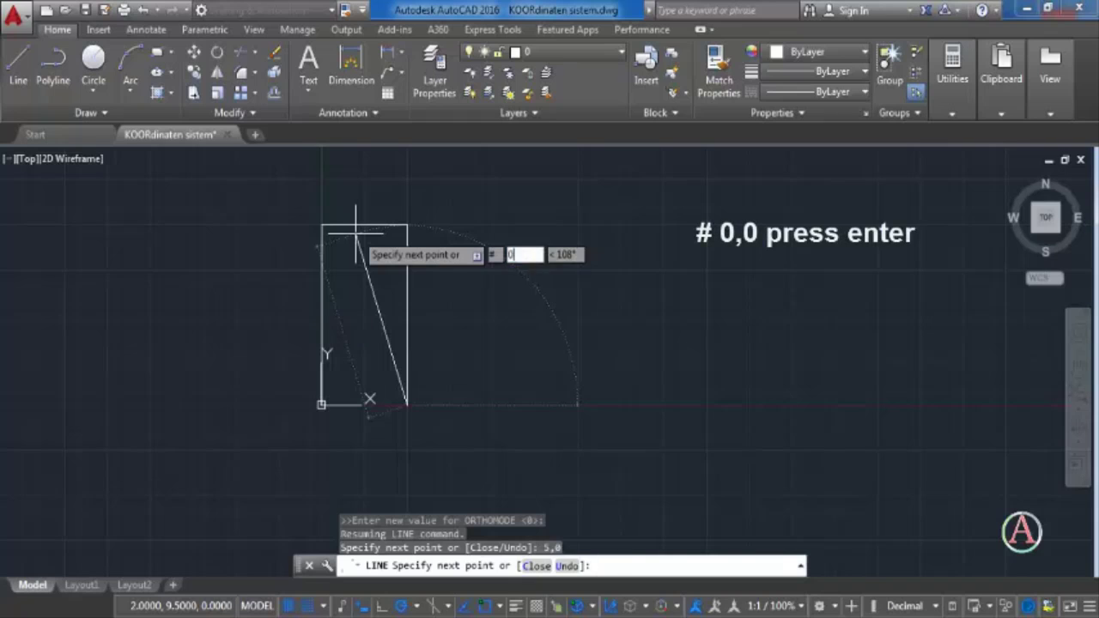
pyautogui.write(',0')
pyautogui.press('Return')
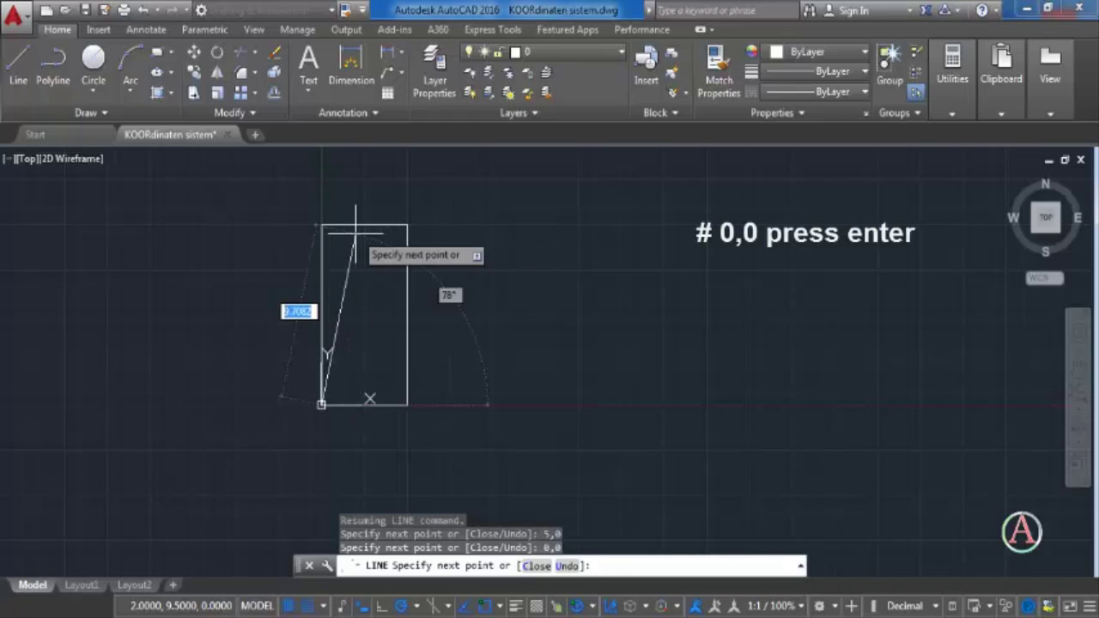
pyautogui.press('Escape')
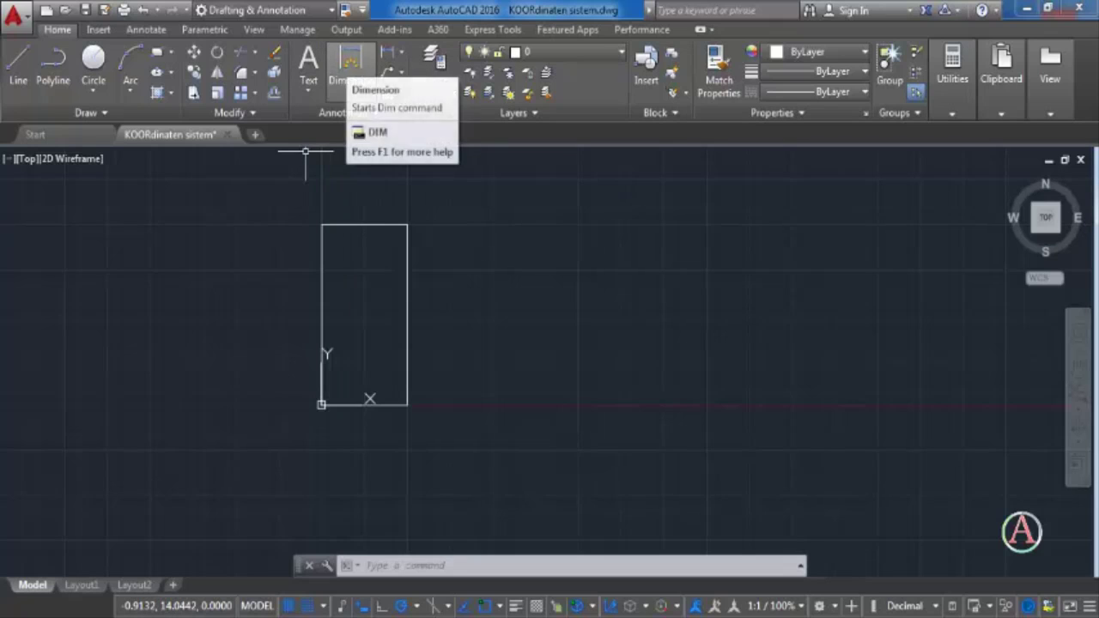
# Dimension the rectangle's left side, showing a height of 10.0000
pyautogui.click(351, 67)
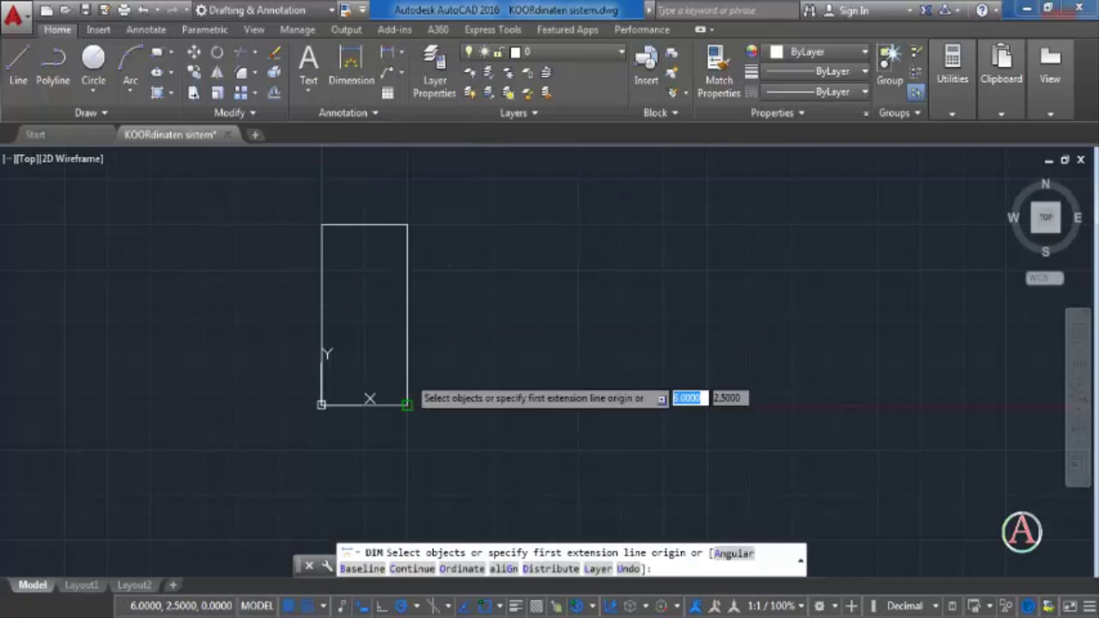
pyautogui.click(322, 225)
pyautogui.click(321, 405)
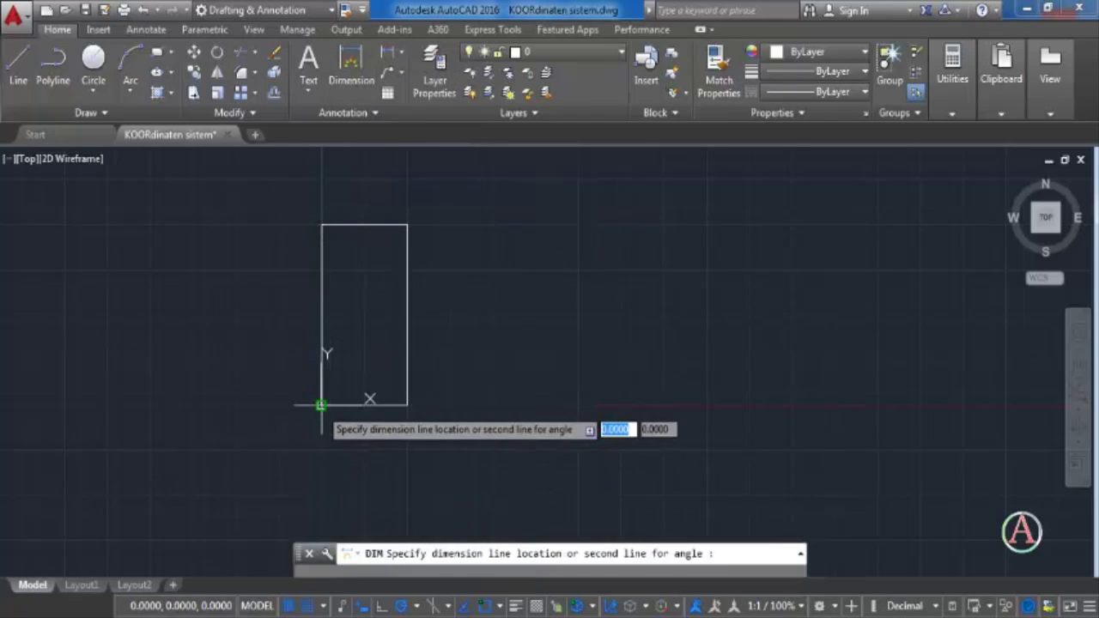
pyautogui.click(301, 340)
pyautogui.scroll(5, 315, 316)
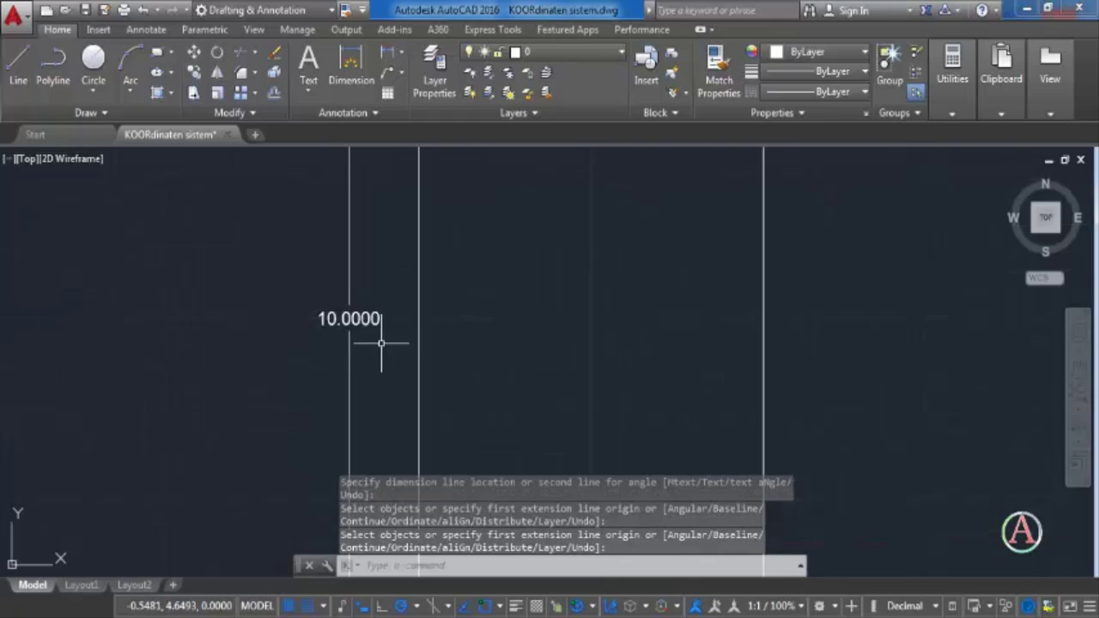
pyautogui.scroll(-5, 382, 348)
# Dimension the rectangle's top edge, showing a width of 5.0000
pyautogui.click(351, 62)
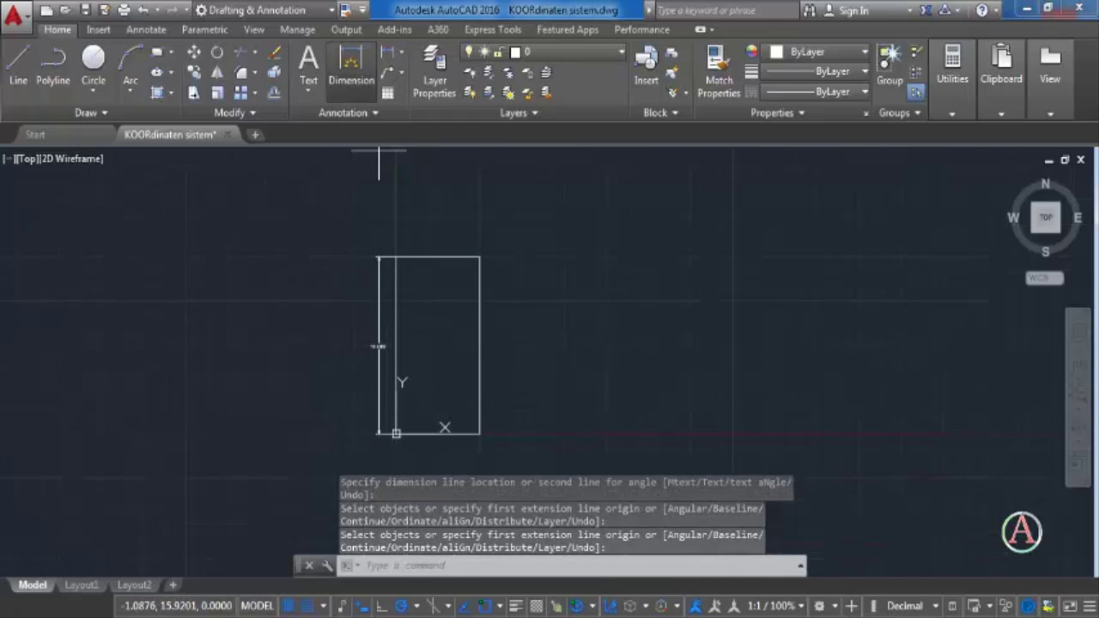
pyautogui.click(379, 257)
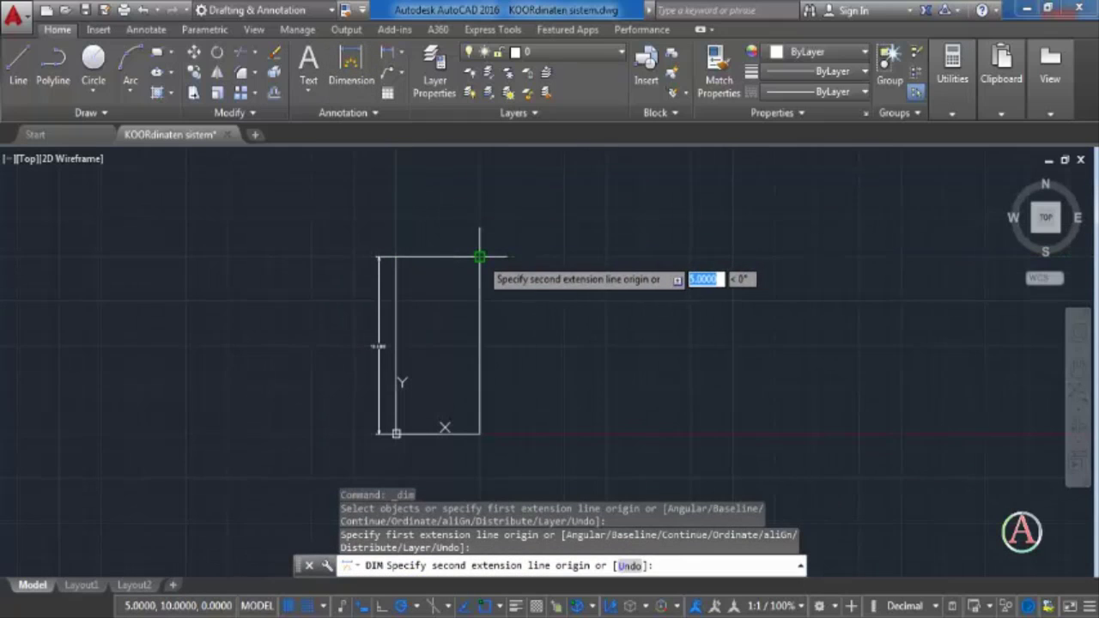
pyautogui.click(479, 257)
pyautogui.click(446, 236)
pyautogui.scroll(5, 431, 204)
pyautogui.scroll(-3, 507, 228)
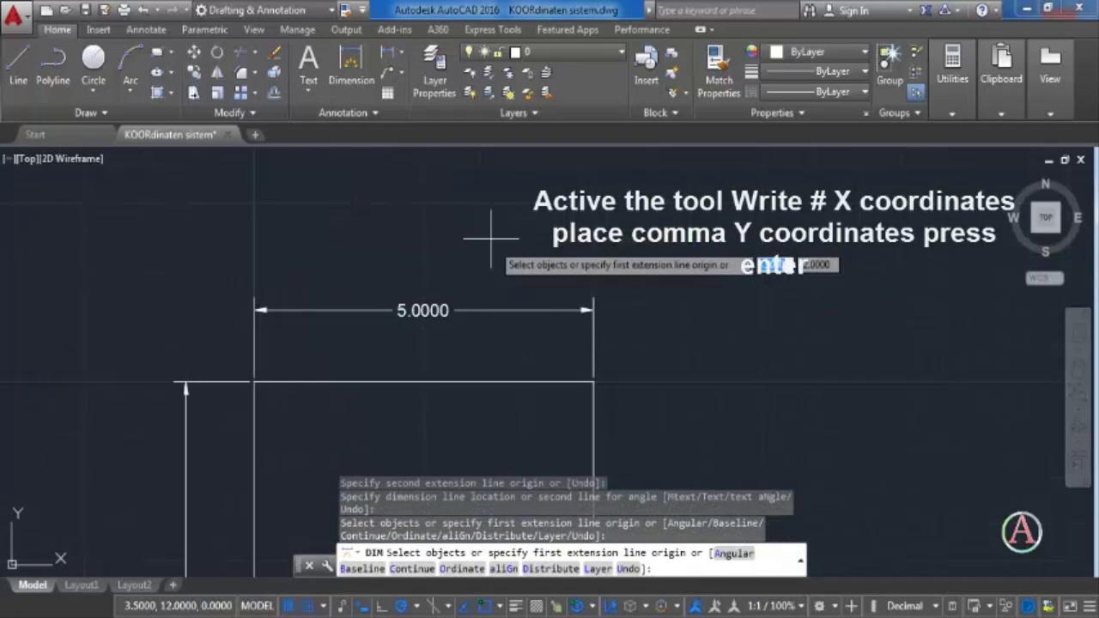
pyautogui.scroll(-2, 552, 225)
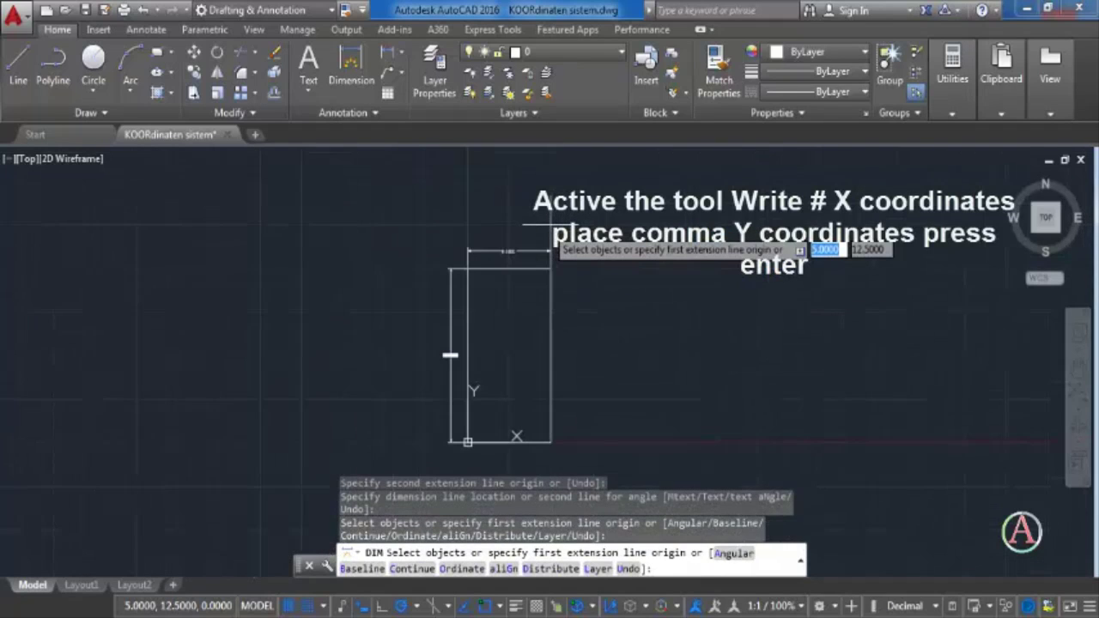
pyautogui.press('Return')
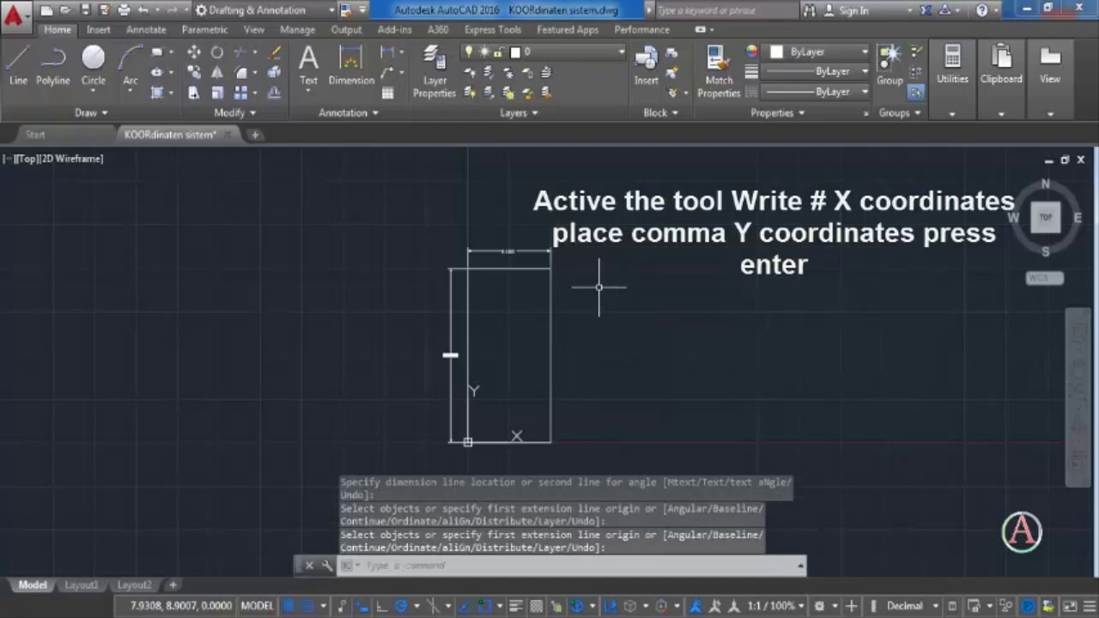